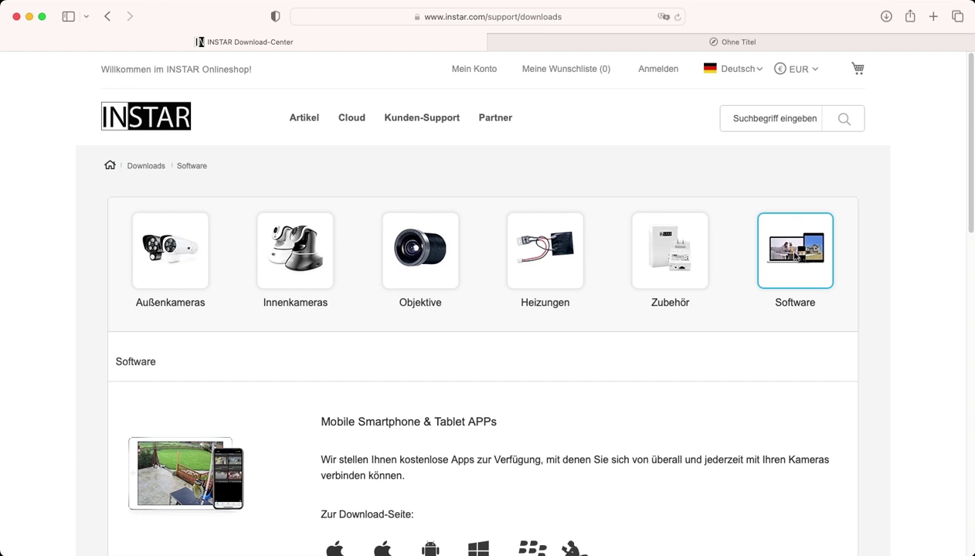
# Locate the INSTAR Camera Tool among the software downloads, and switch to the empty browser page.
pyautogui.scroll(-1, 639, 368)
pyautogui.scroll(-10, 639, 369)
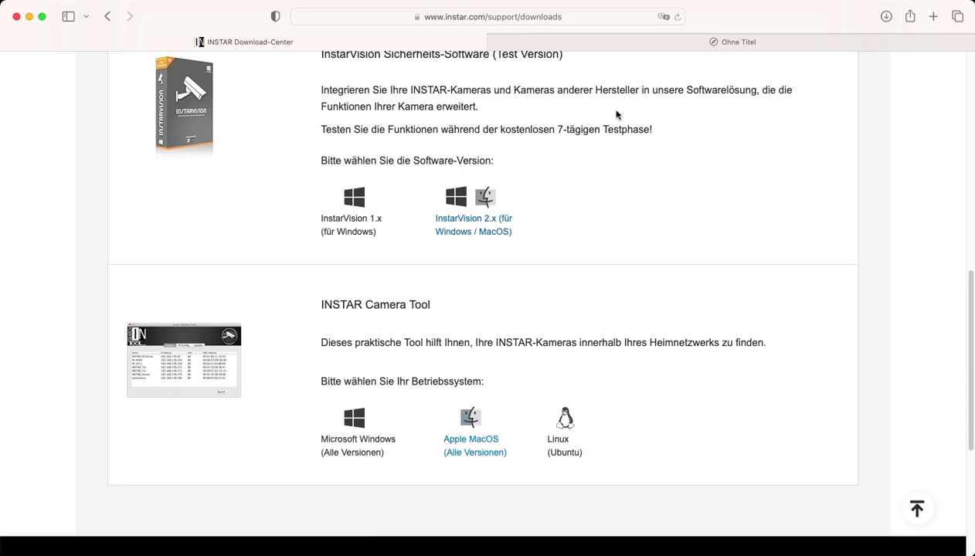
pyautogui.click(616, 48)
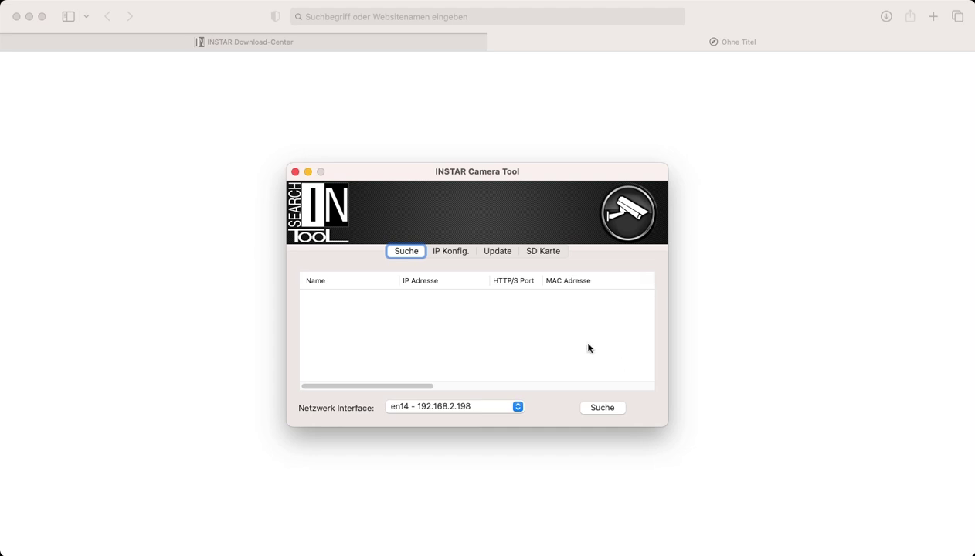
# Switch to INSTAR Camera Tool, search the network for cameras and view the available actions for HugoBugo.
pyautogui.click(603, 410)
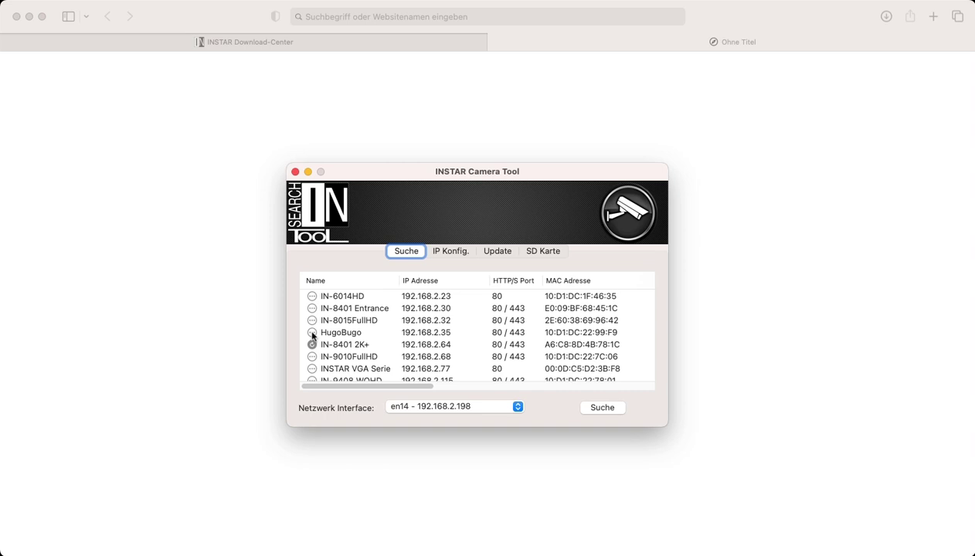
pyautogui.rightClick(312, 333)
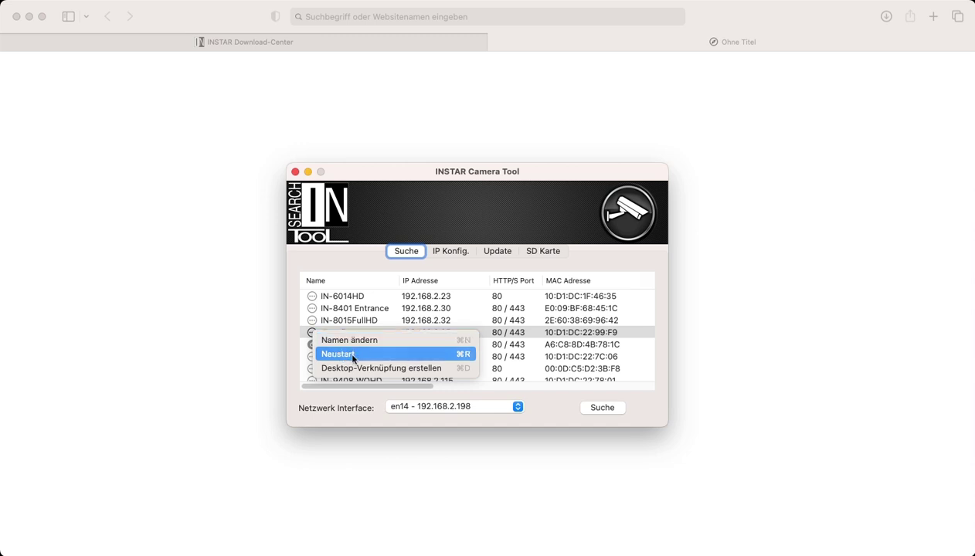
pyautogui.click(310, 336)
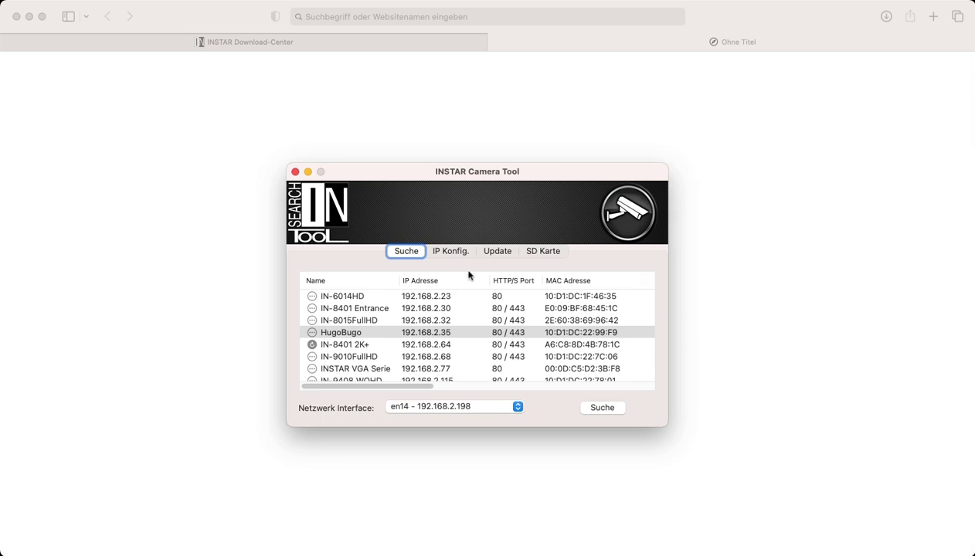
# Access the IP configuration of HugoBugo by entering the administrator password, and have the login credentials remembered.
pyautogui.click(455, 253)
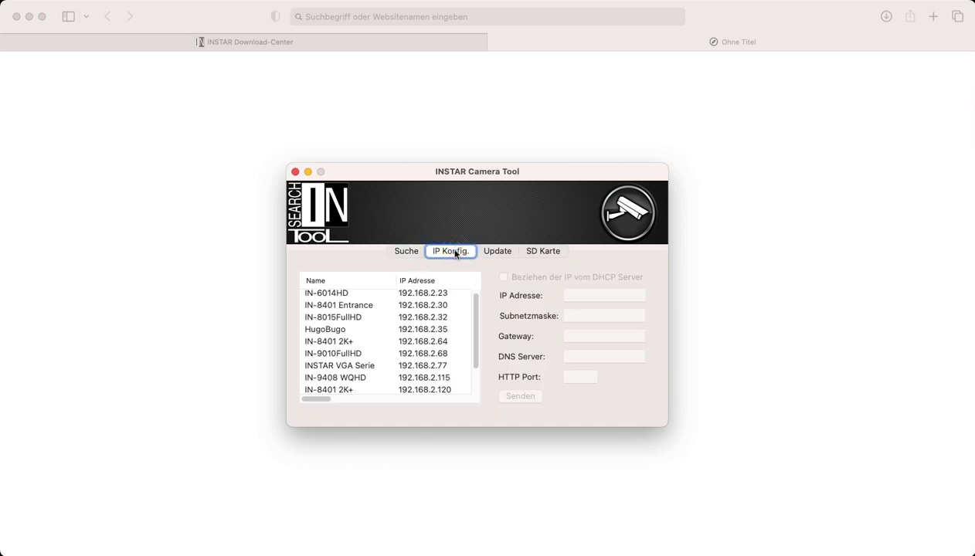
pyautogui.click(330, 332)
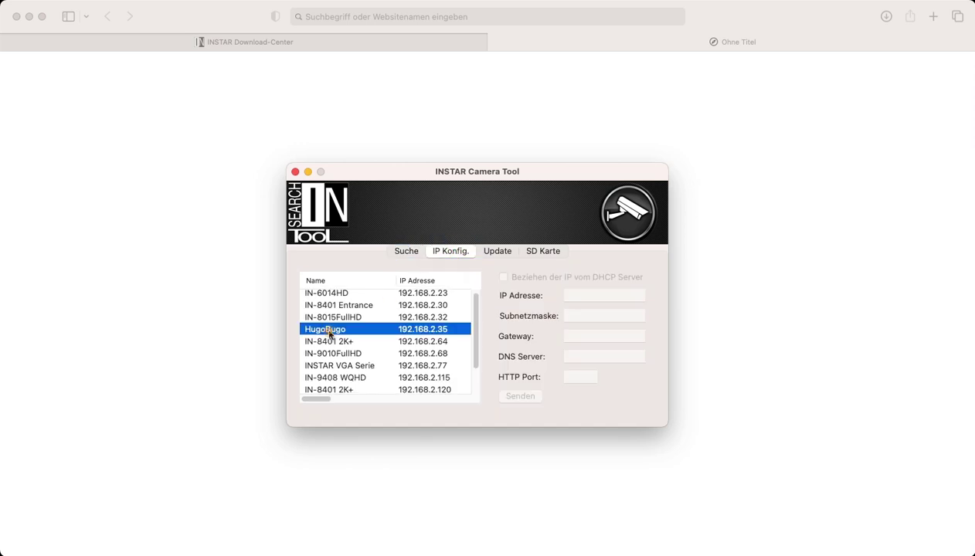
pyautogui.click(423, 303)
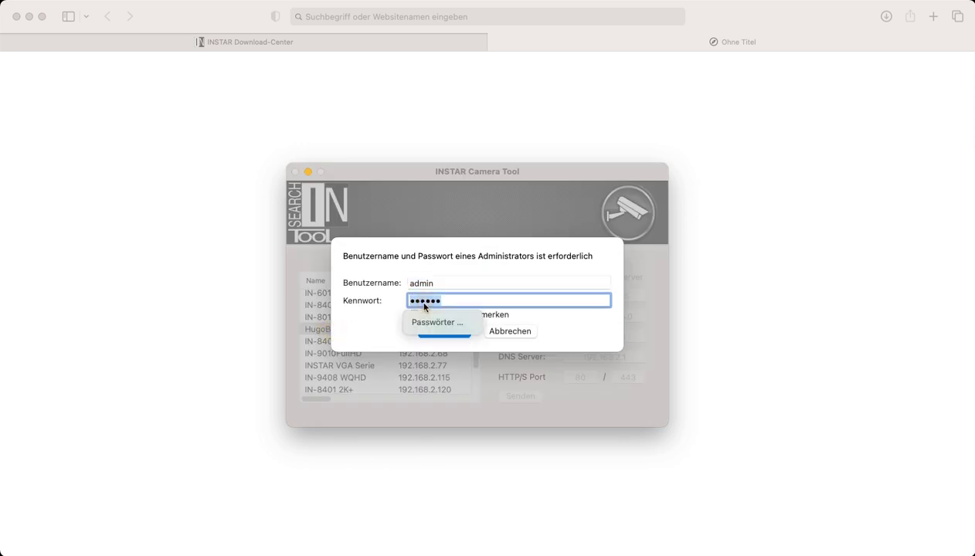
pyautogui.write('••••••••••')
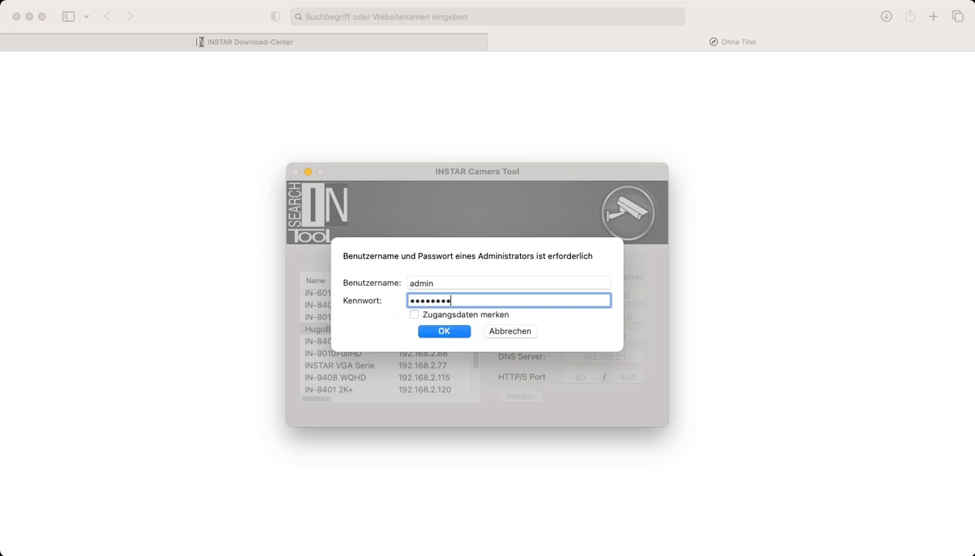
pyautogui.write('•')
pyautogui.click(460, 314)
pyautogui.click(447, 334)
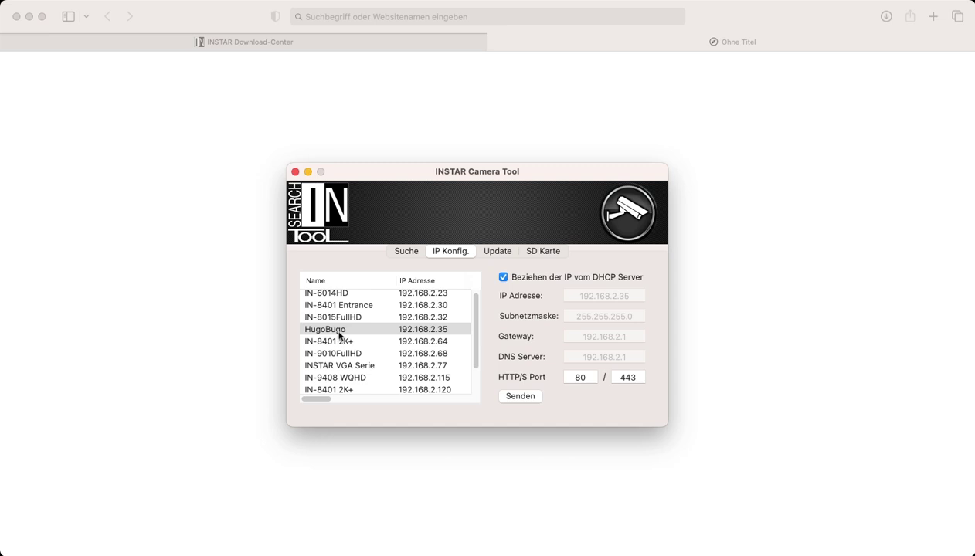
# Examine the network details, firmware and WebUI versions and P2P UID of HugoBugo in the camera search list.
pyautogui.click(401, 253)
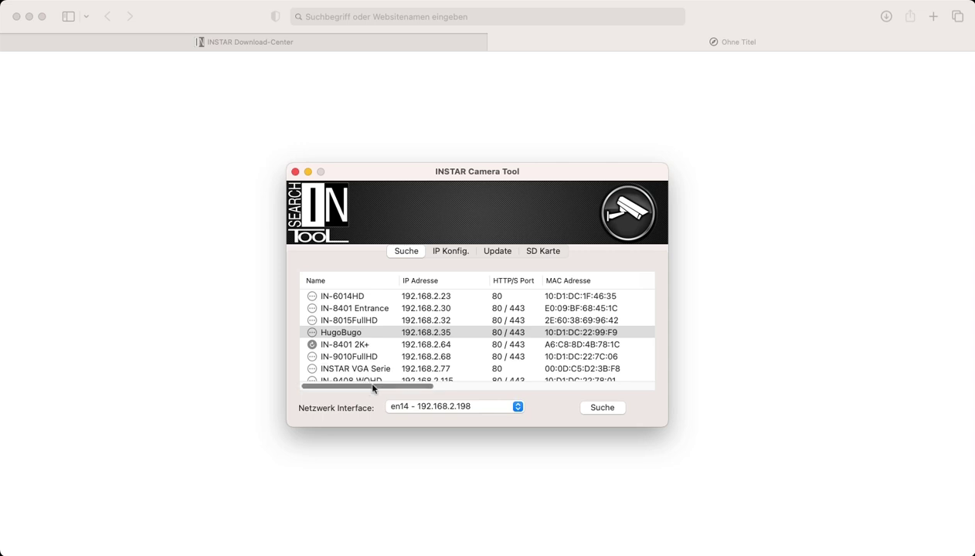
pyautogui.moveTo(372, 388); pyautogui.dragTo(592, 387)
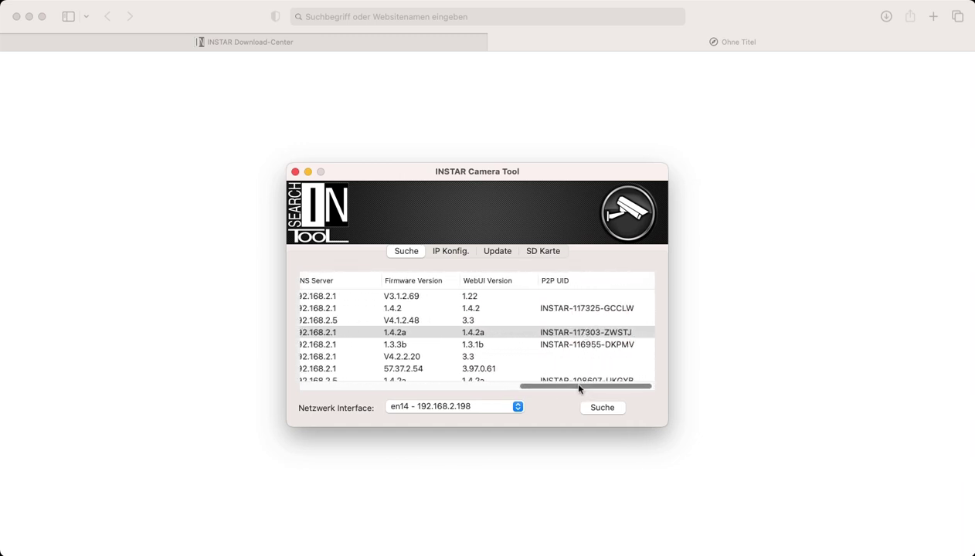
pyautogui.moveTo(579, 386); pyautogui.dragTo(580, 387)
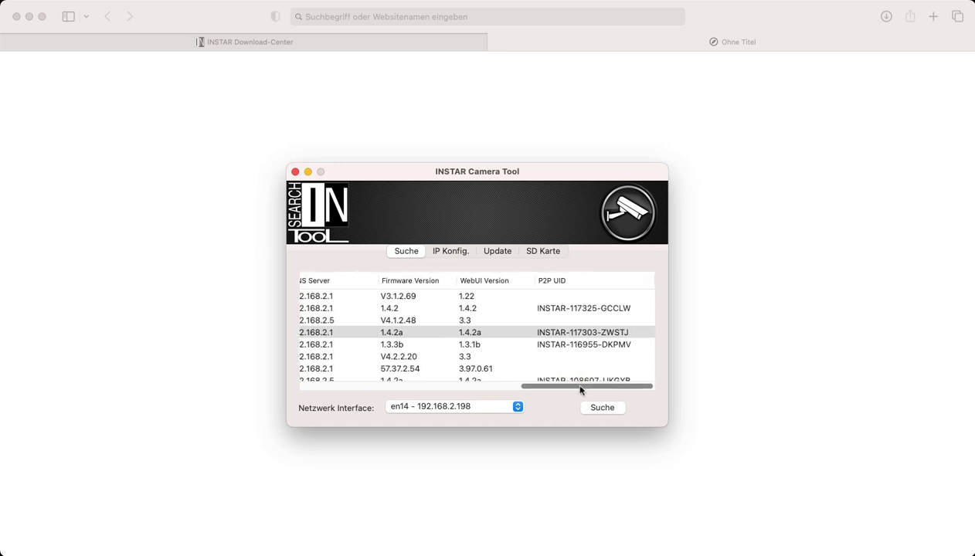
pyautogui.moveTo(583, 388); pyautogui.dragTo(341, 386)
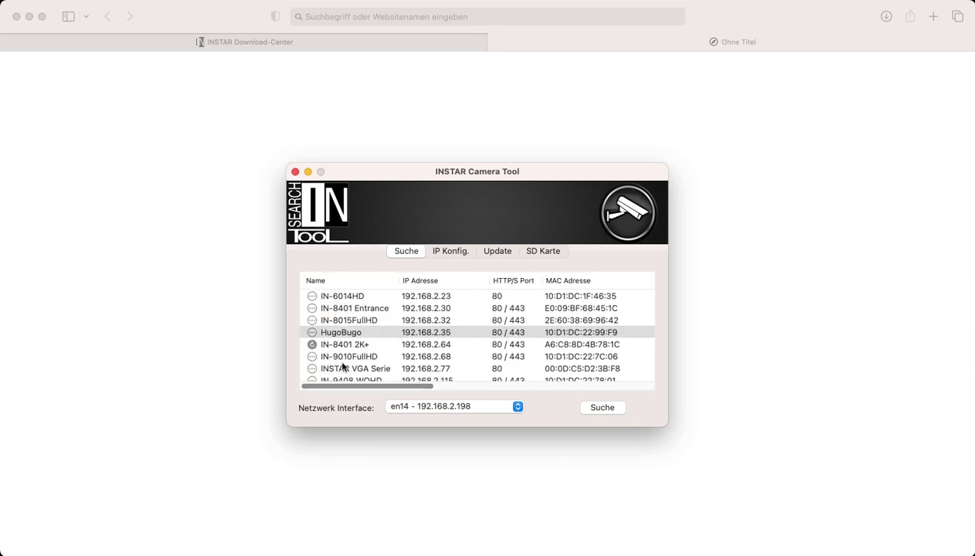
# Disable obtaining the IP from the DHCP server in HugoBugo's IP configuration, and check the camera's firmware update status.
pyautogui.click(450, 253)
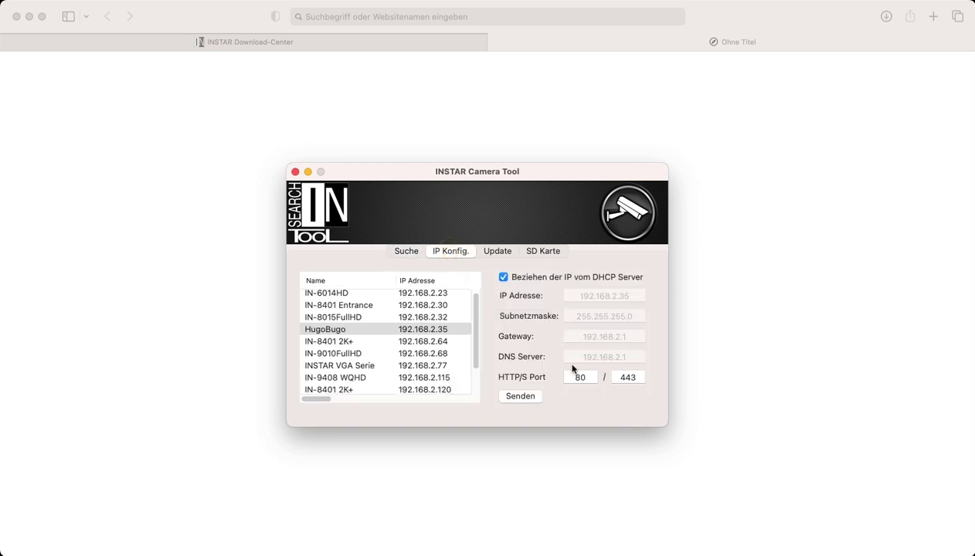
pyautogui.click(503, 277)
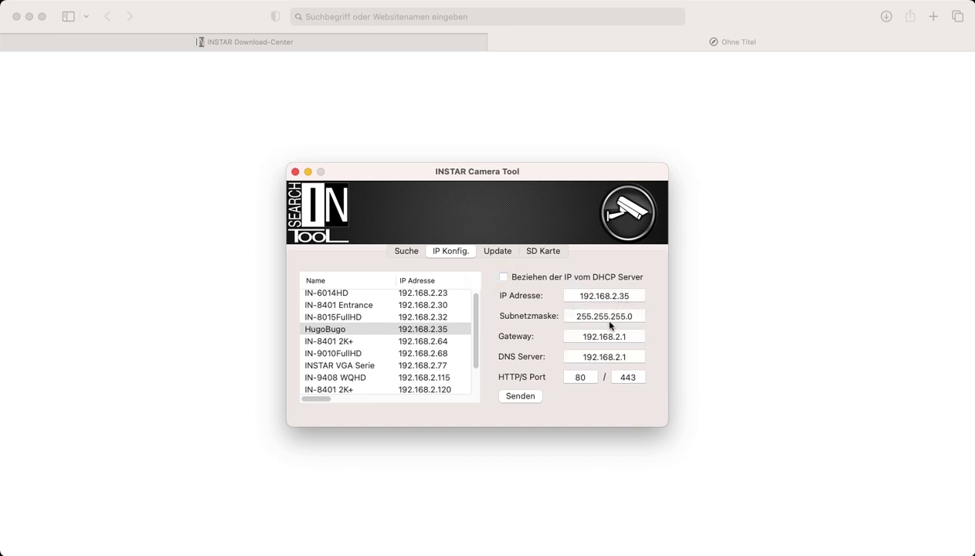
pyautogui.click(497, 253)
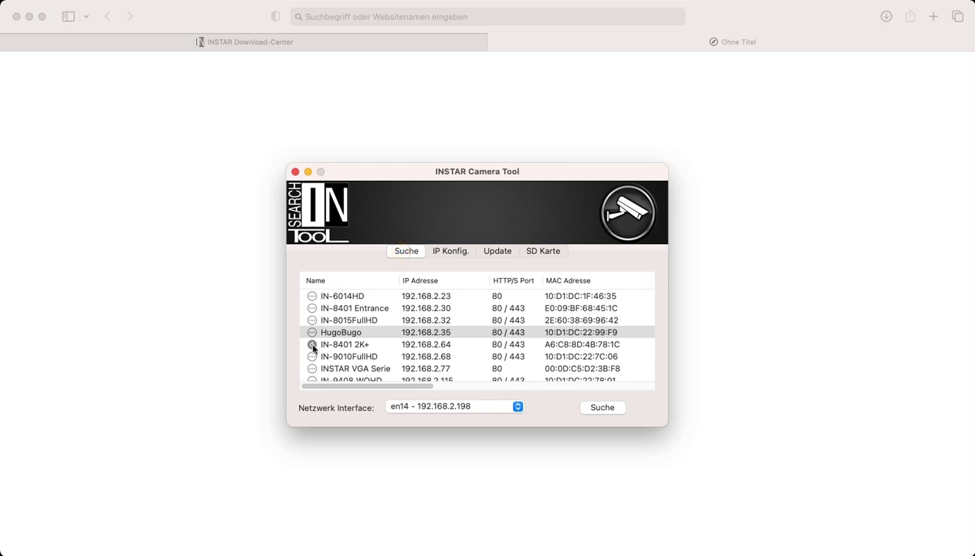
pyautogui.click(503, 251)
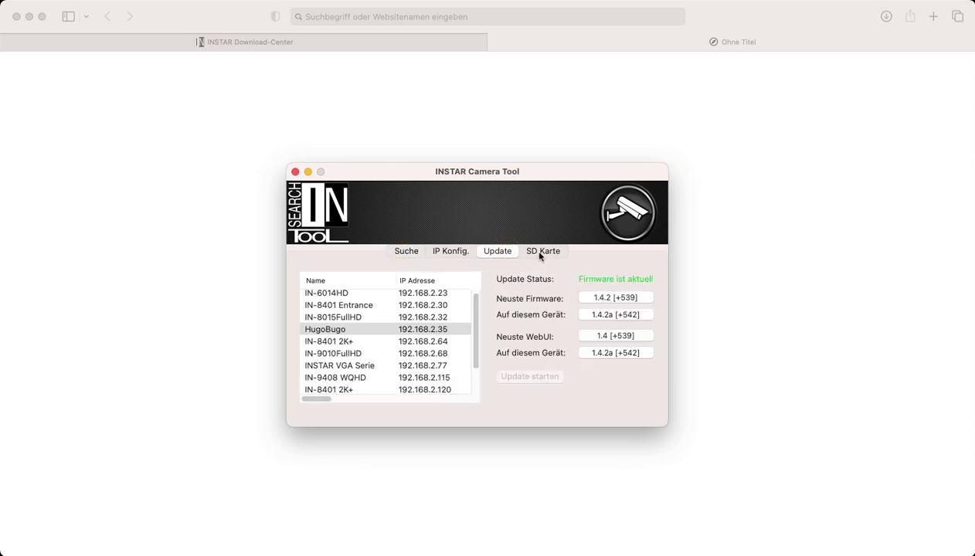
# Browse the contents of HugoBugo's SD card and move the file browser clear of the main window.
pyautogui.click(539, 252)
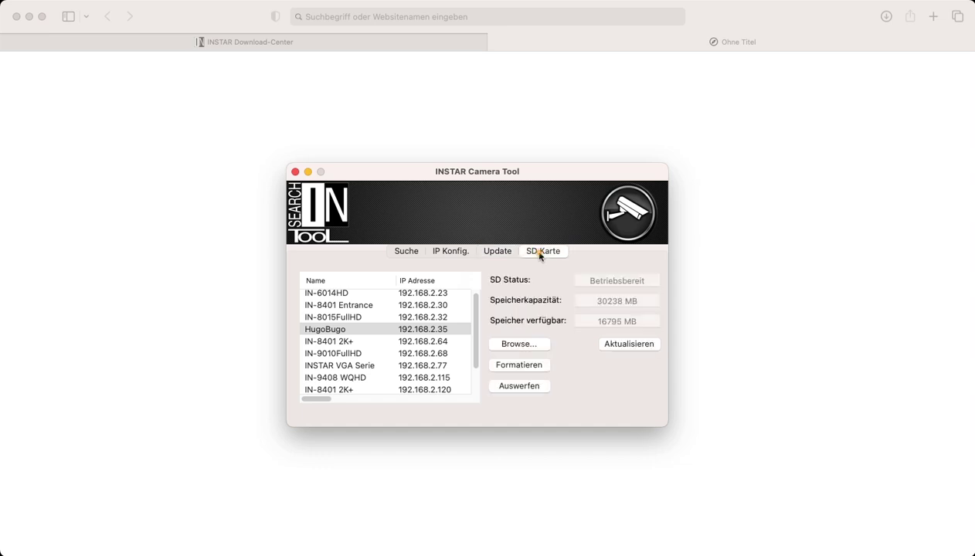
pyautogui.click(521, 348)
pyautogui.moveTo(148, 244); pyautogui.dragTo(360, 84)
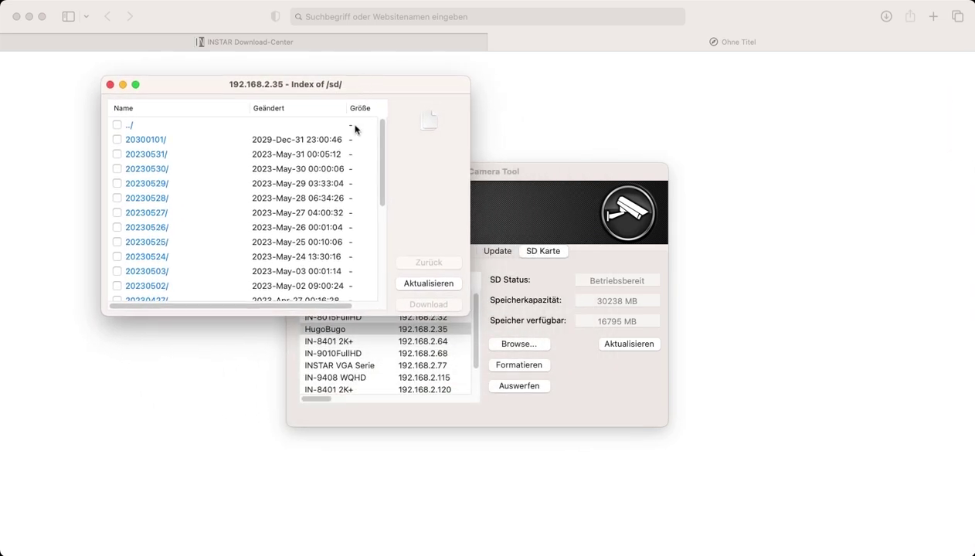
# Mark the 20230531 folder, extend the selection to all folders, and clear the whole selection.
pyautogui.click(117, 157)
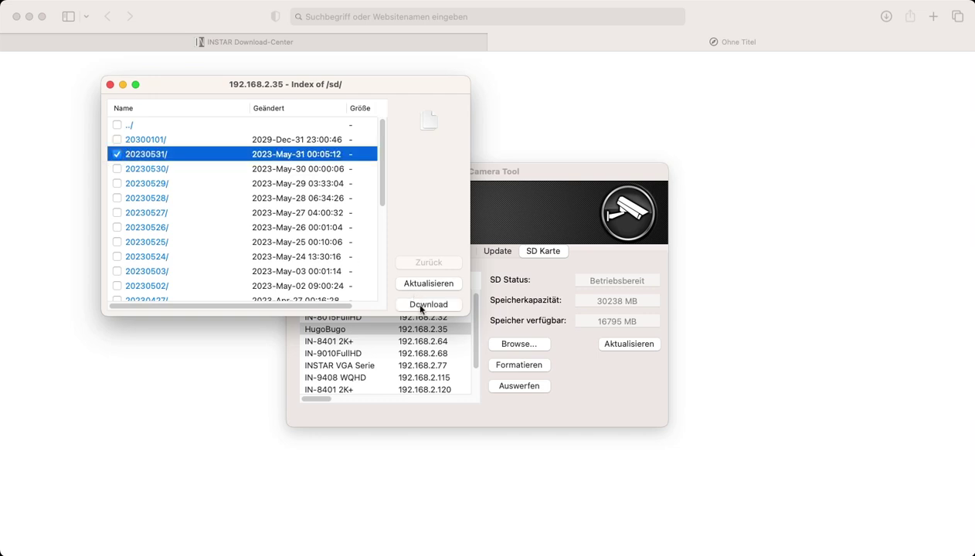
pyautogui.click(115, 126)
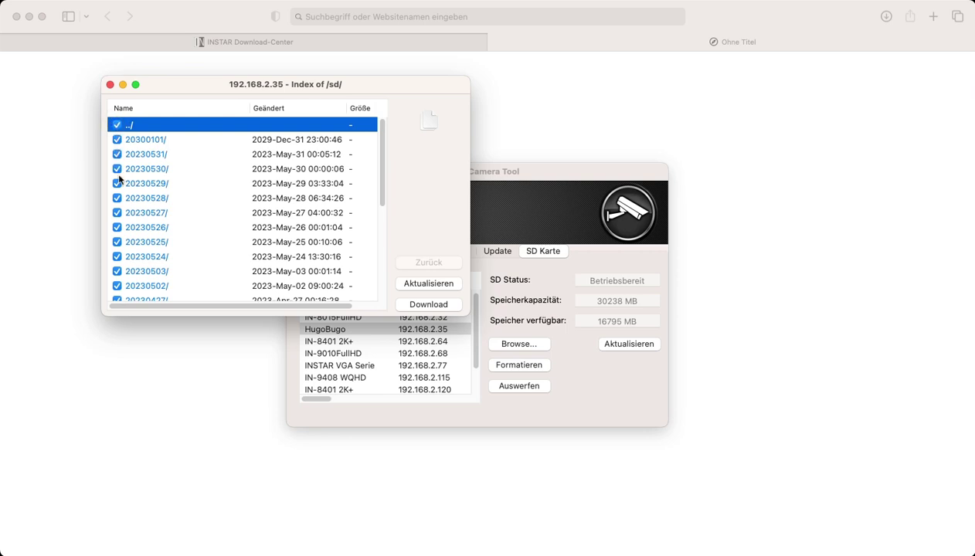
pyautogui.click(116, 126)
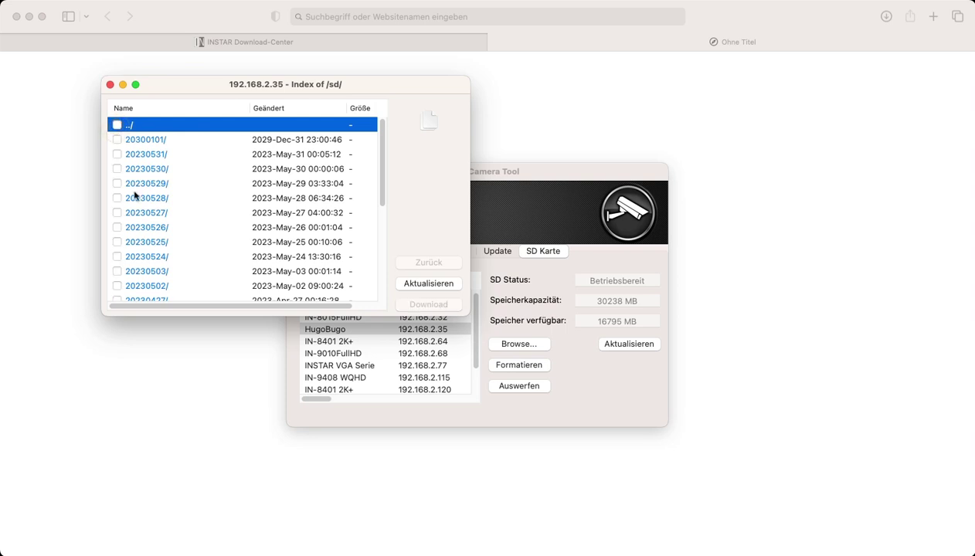
# Mark the recordings A_2023-05-29_23-58-28.mp4 and A_2023-05-29_17-29-26.mp4 in the record folder of 20230529.
pyautogui.doubleClick(153, 183)
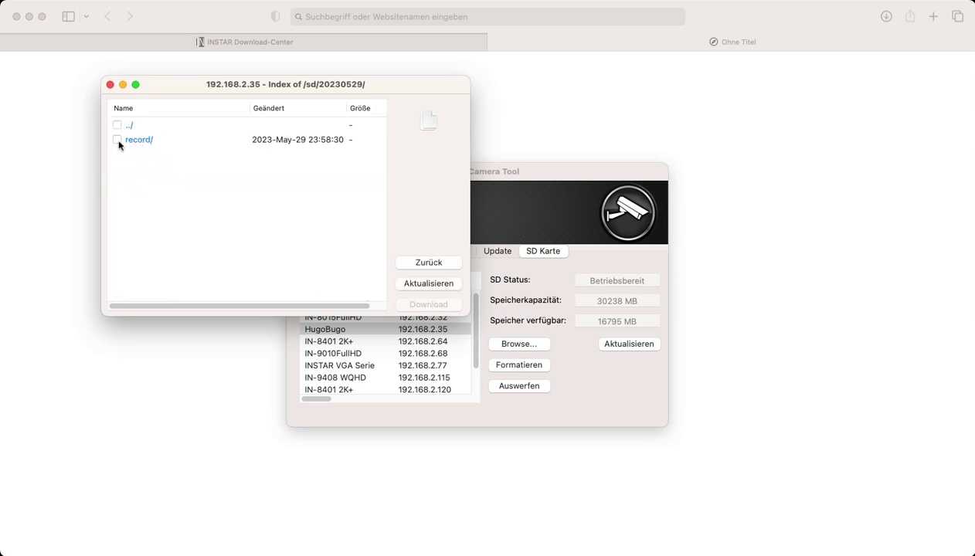
pyautogui.doubleClick(144, 143)
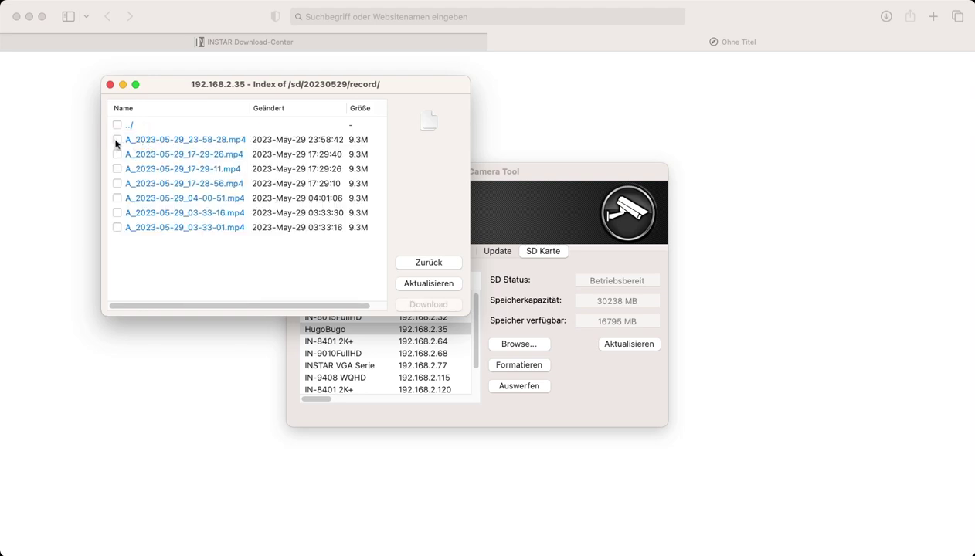
pyautogui.click(117, 140)
pyautogui.click(117, 155)
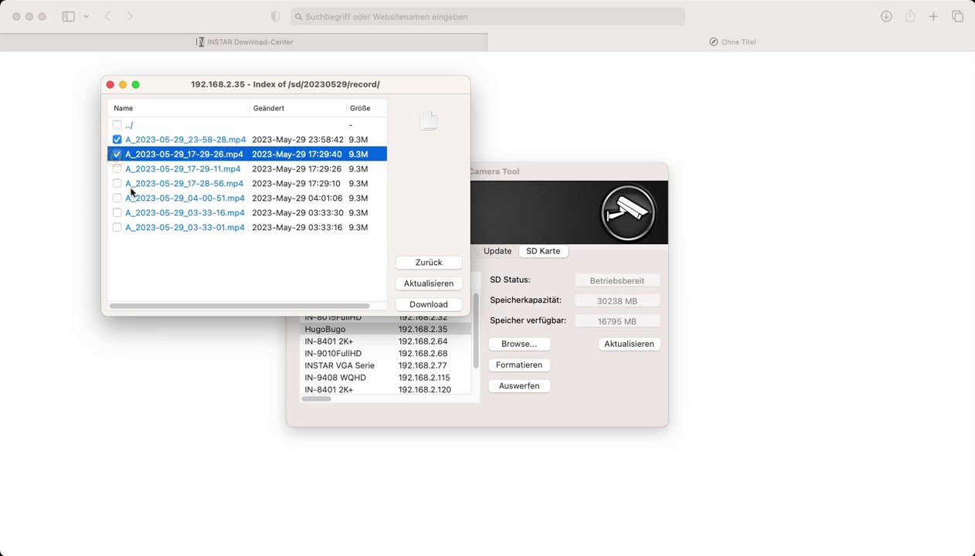
# Return to the SD card's top level, look inside the 20230525 folder and go back.
pyautogui.click(129, 125)
pyautogui.click(129, 125)
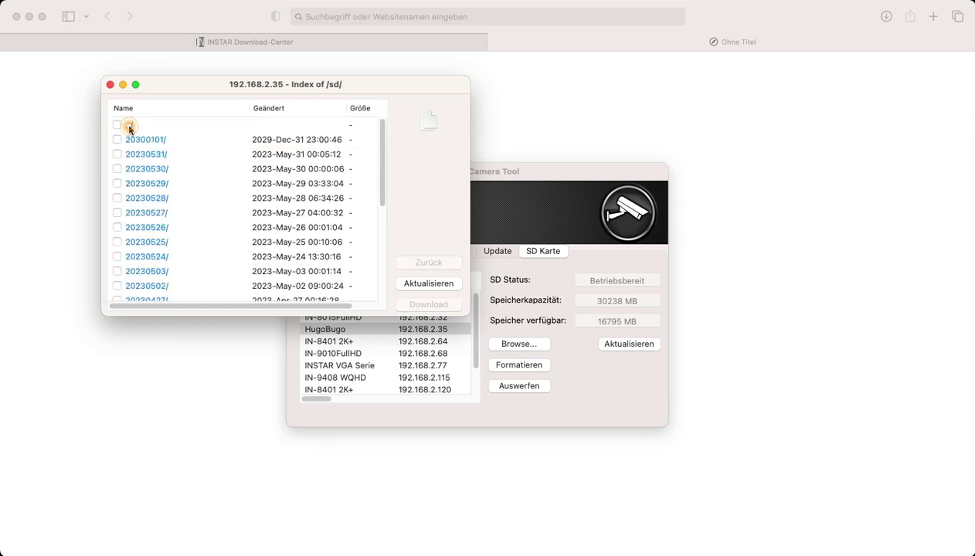
pyautogui.doubleClick(178, 240)
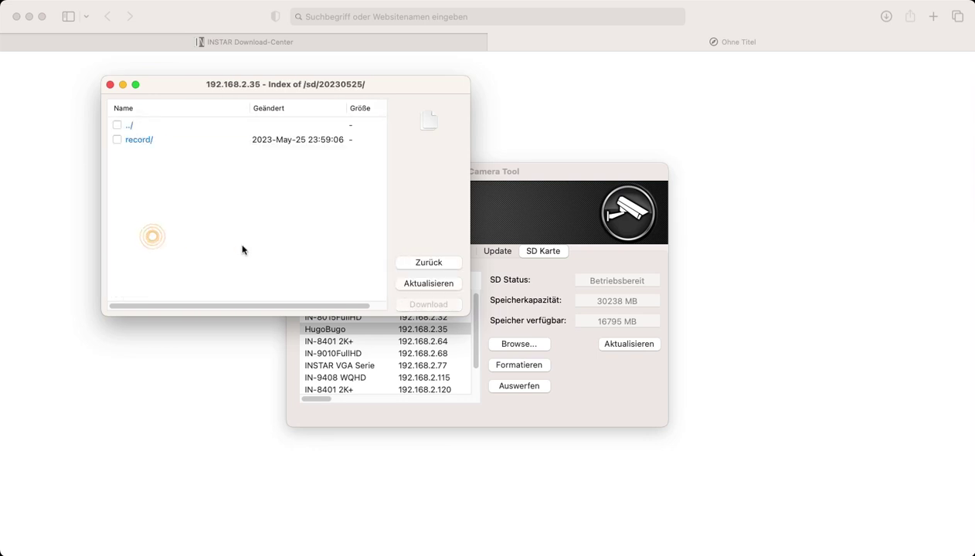
pyautogui.click(434, 264)
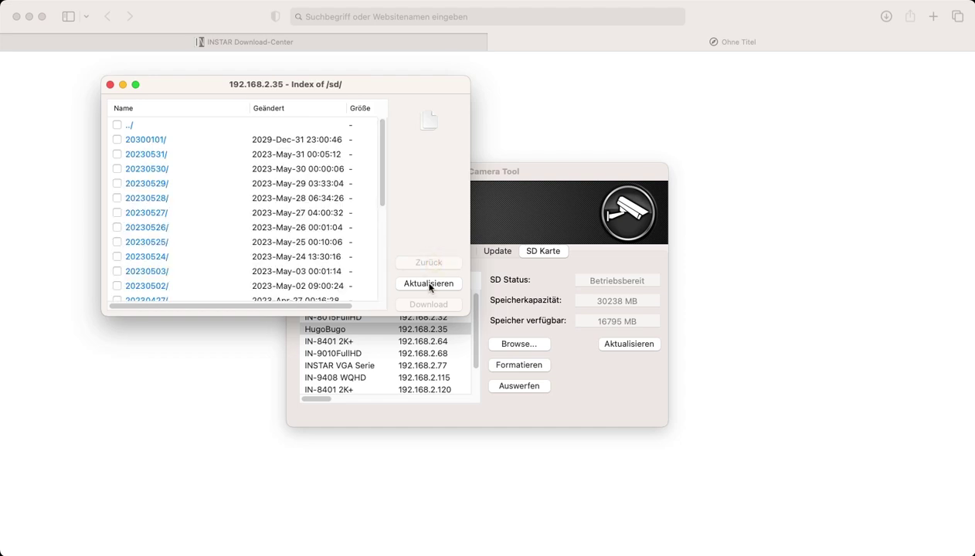
# Close the SD card file browser and return to the list of found cameras.
pyautogui.click(111, 87)
pyautogui.click(536, 170)
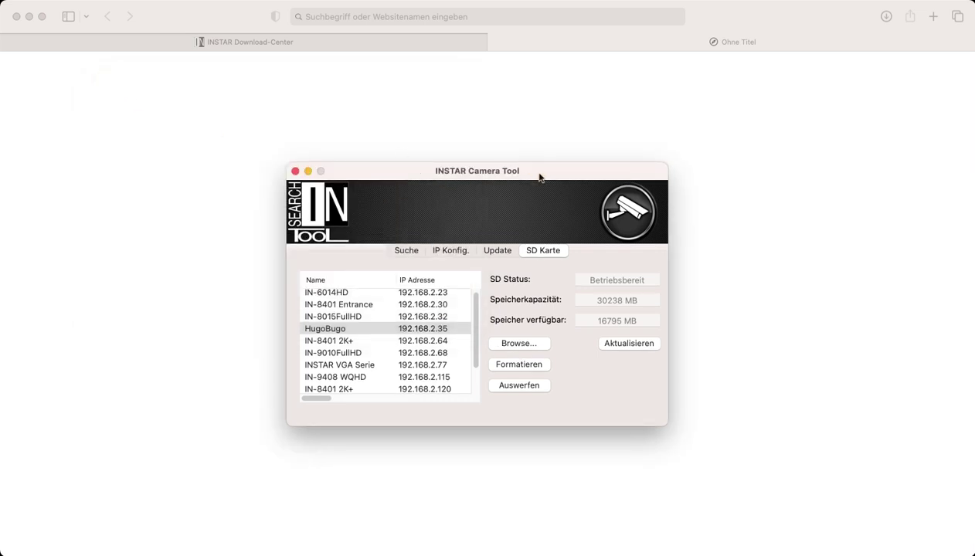
pyautogui.click(405, 251)
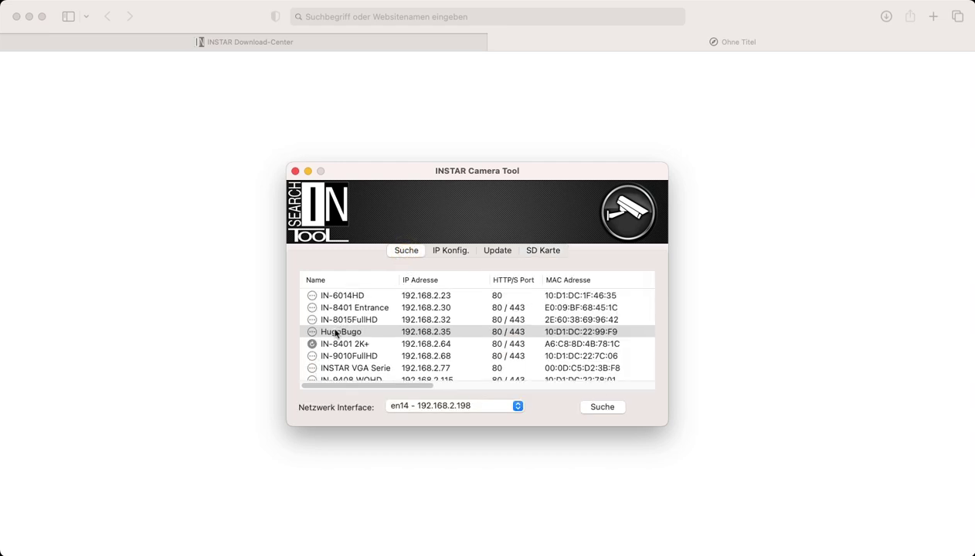